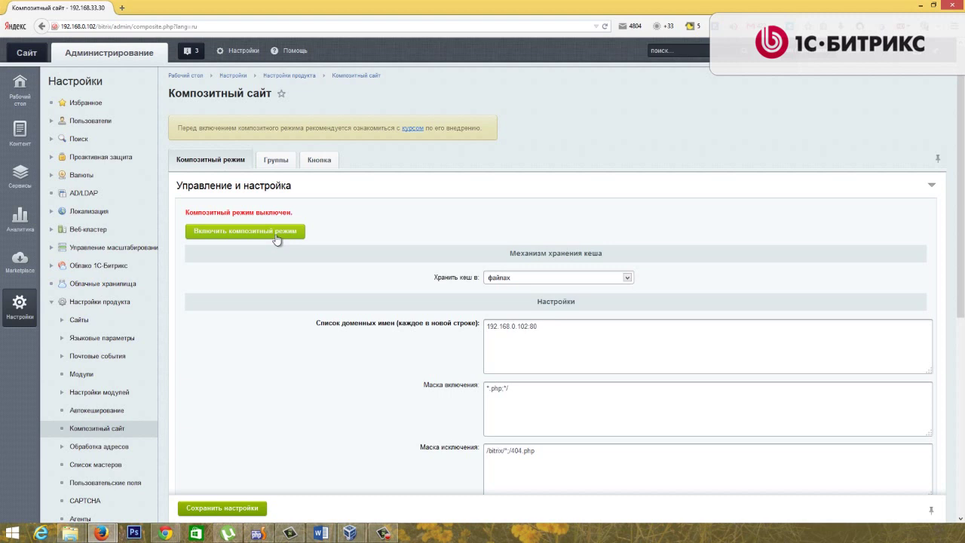
Enable the site's composite mode and look through the available cache storage mechanisms, leaving storage in files.
left_click(277, 238)
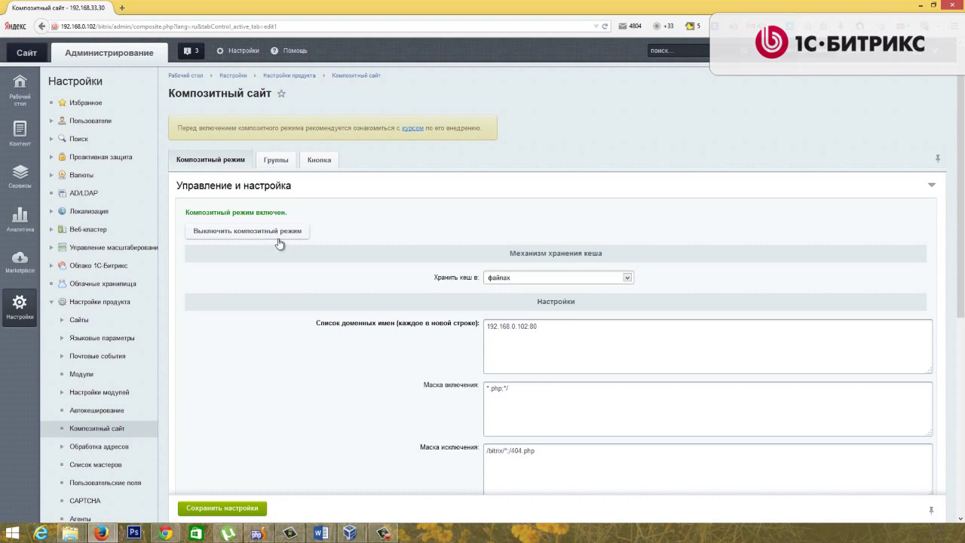
scroll(331, 232, "down", 2)
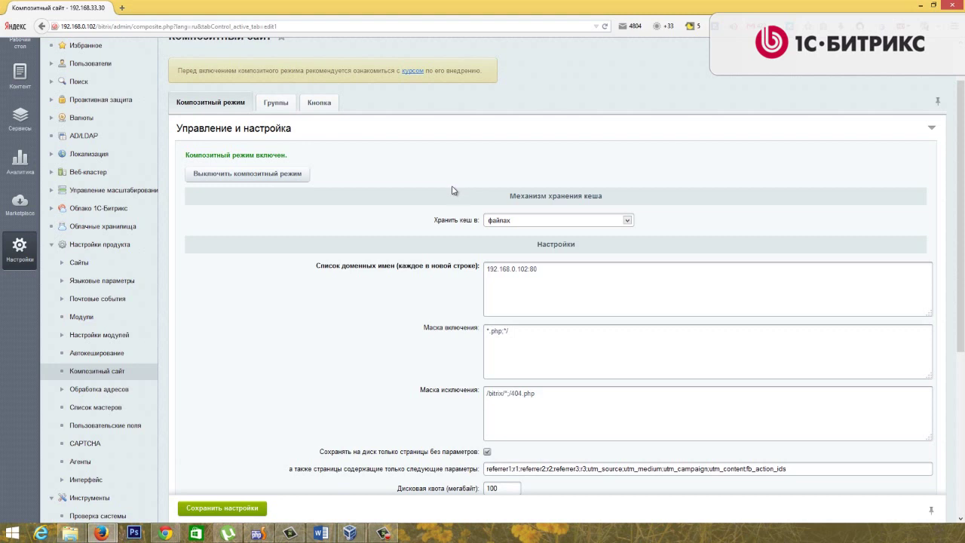
scroll(453, 190, "down", 2)
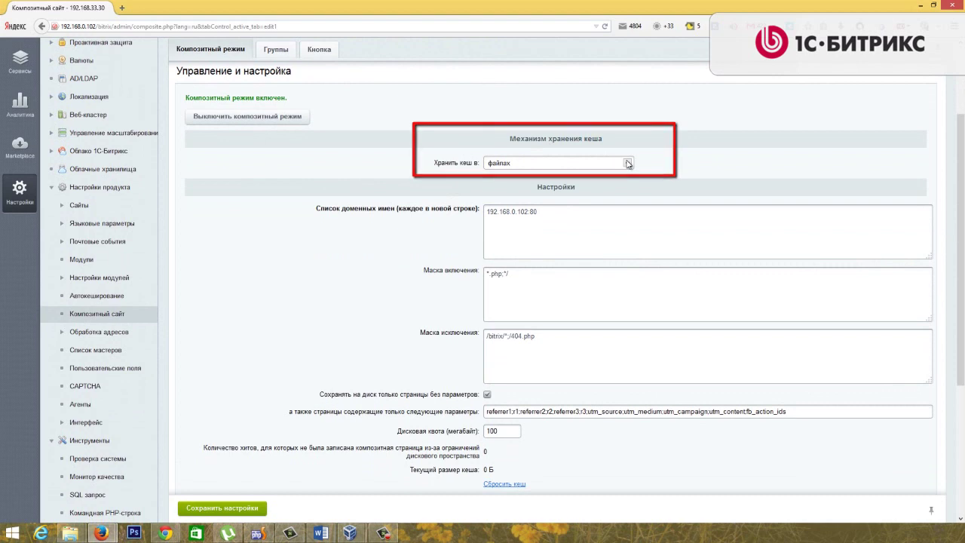
left_click(627, 163)
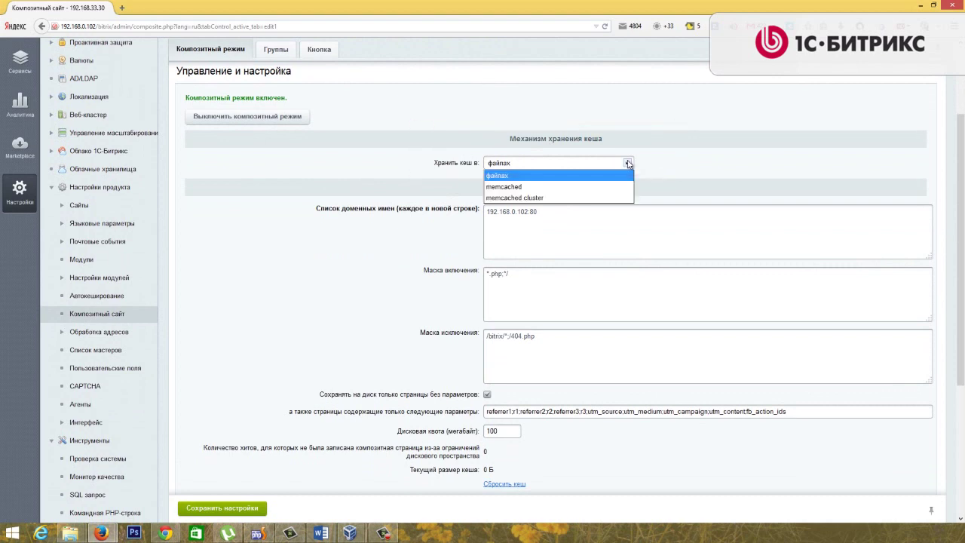
left_click(668, 155)
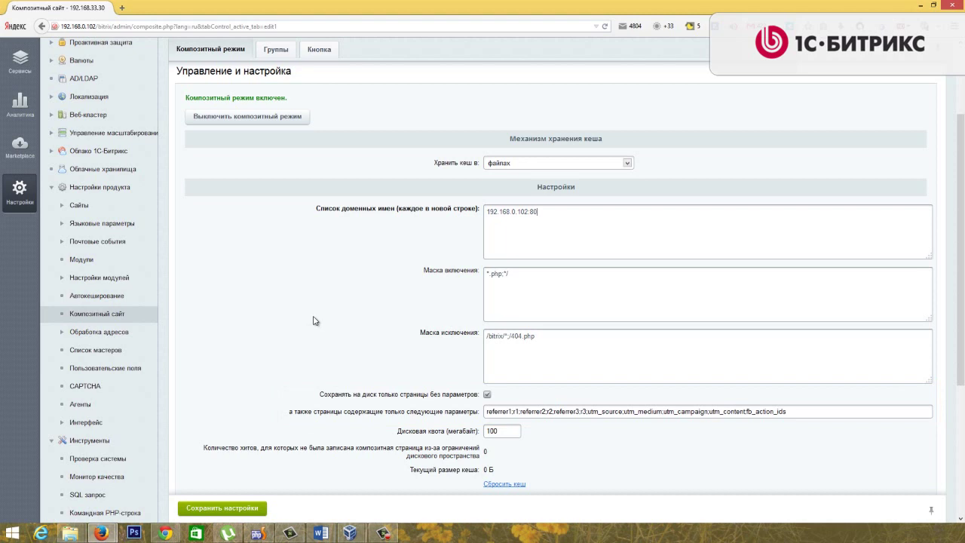
Turn the option to save only pages without parameters to disk off and back on.
left_click(487, 394)
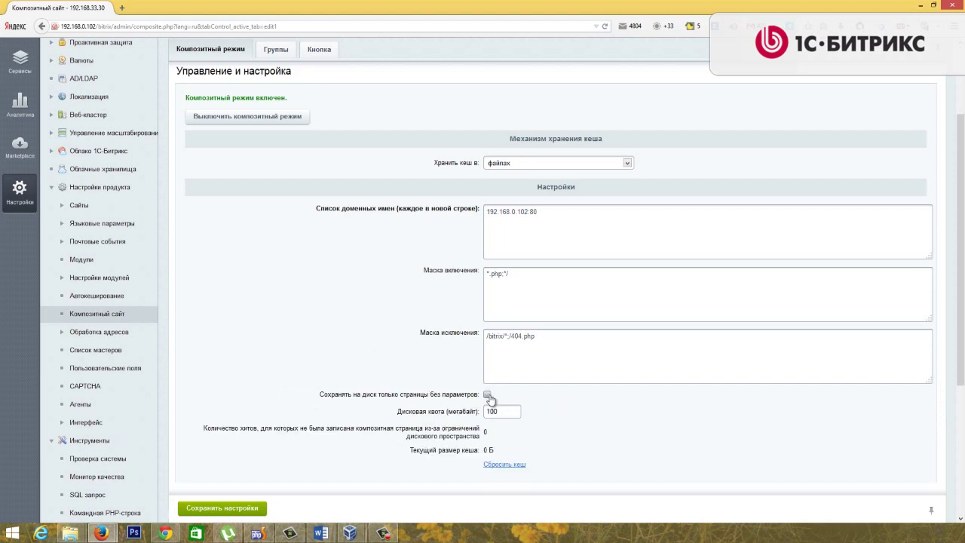
left_click(486, 394)
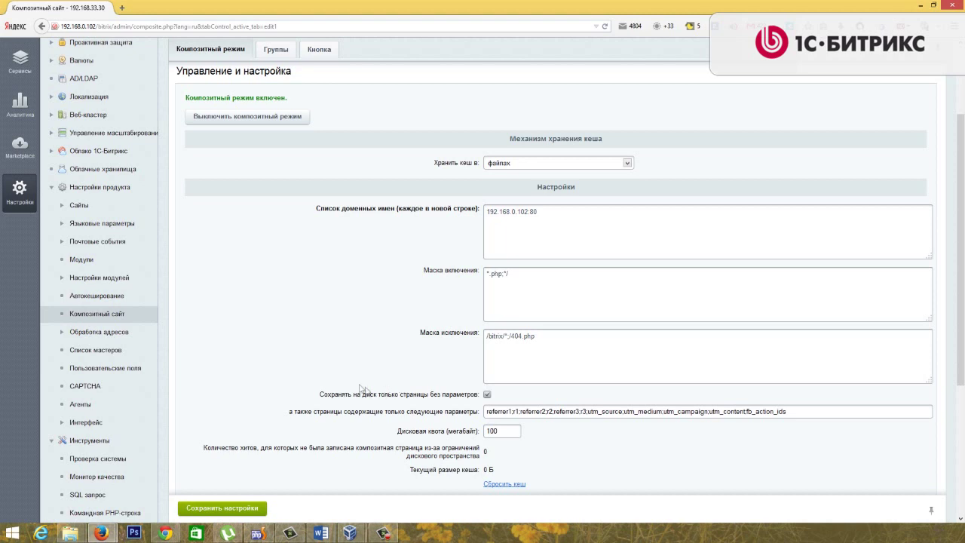
Open the public site in a new browser tab and switch to it.
scroll(211, 211, "up", 3)
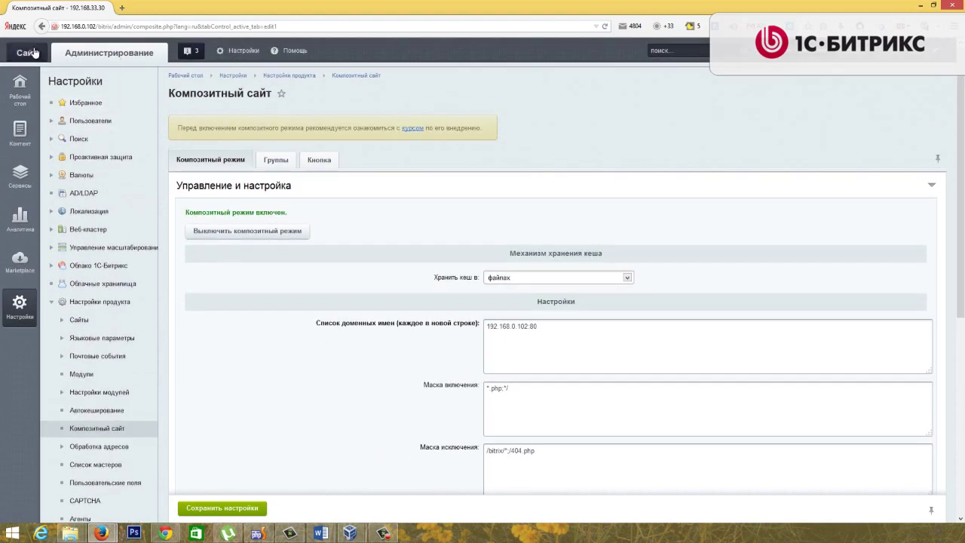
right_click(33, 51)
left_click(44, 56)
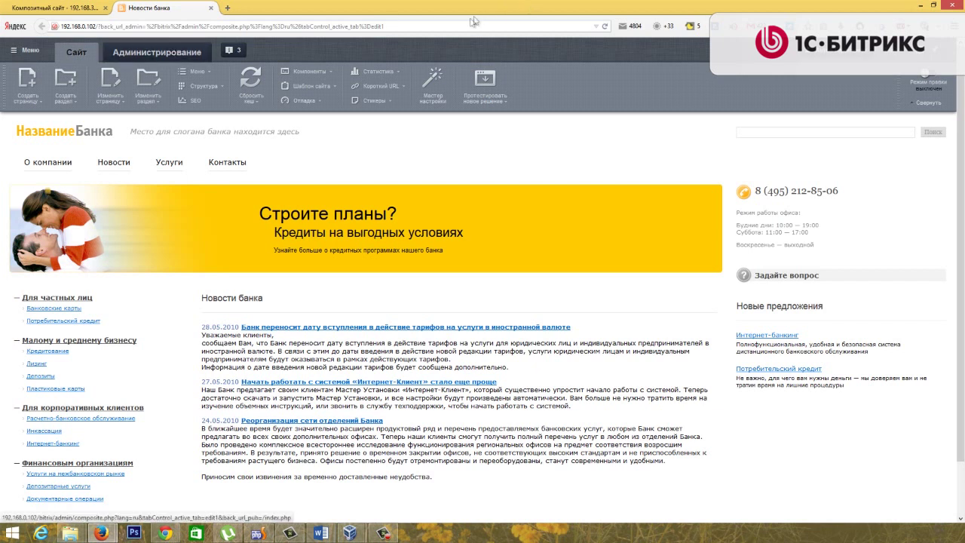
Replace the query string in the home page address with ?a=1&b=2 and load the page.
left_click_drag(385, 26, 97, 35)
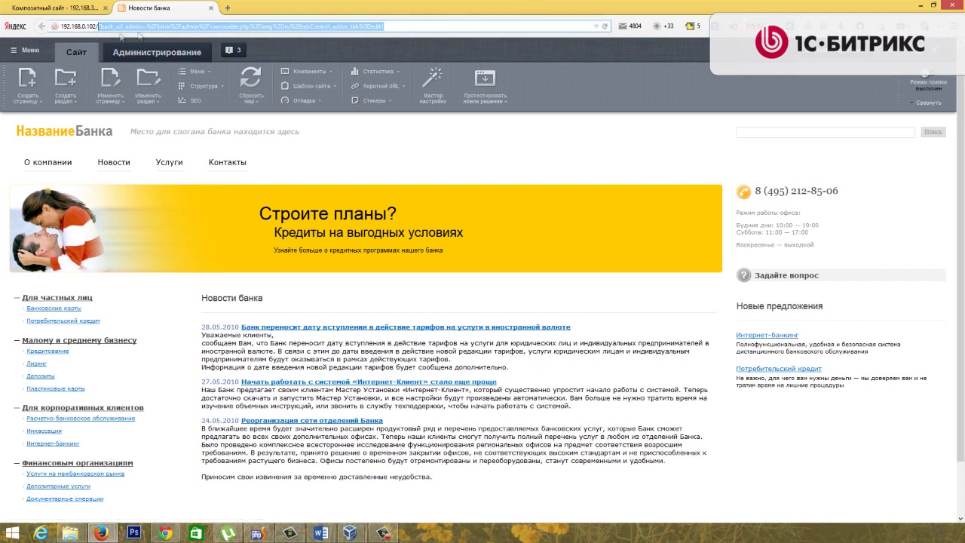
key("BackSpace")
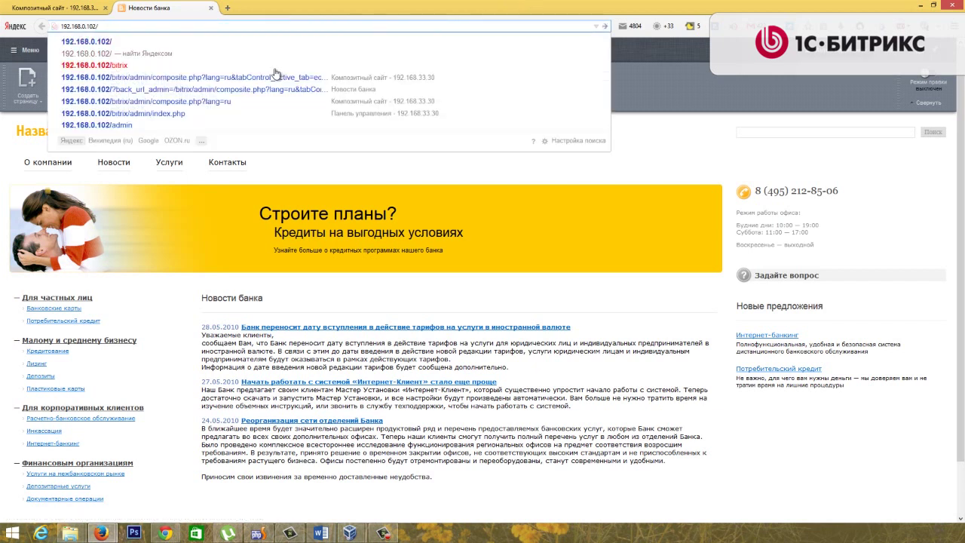
type("?a")
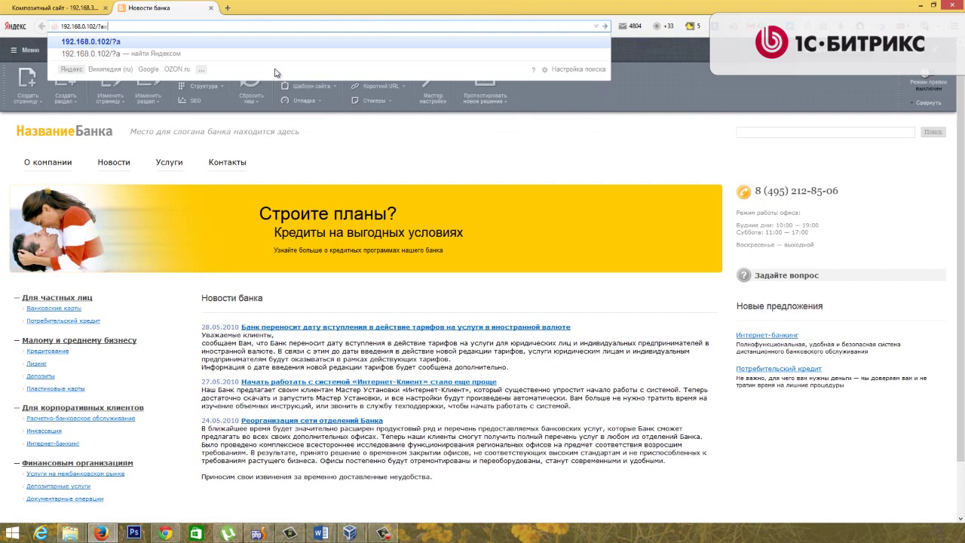
type("=1&b=2")
key("Return")
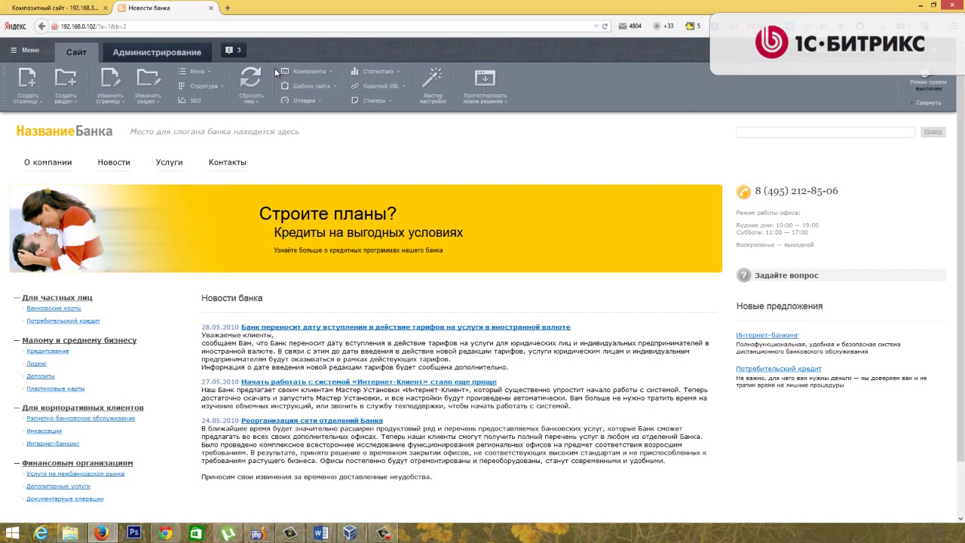
Reverse the order of the home page's URL parameters to ?b=2&a=1 and load the page.
left_click(117, 25)
key("BackSpace")
key("BackSpace")
key("BackSpace")
left_click(102, 26)
type("b=2&")
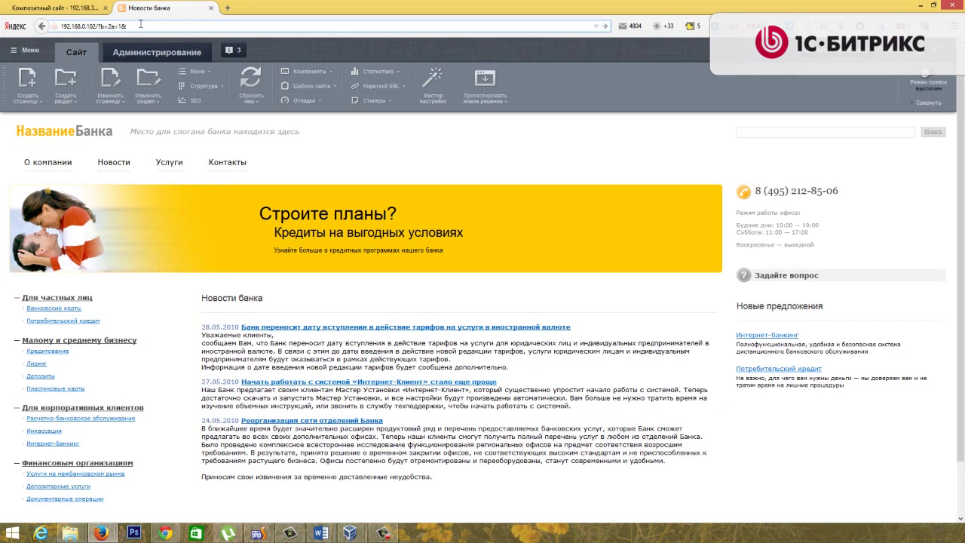
left_click(129, 25)
key("BackSpace")
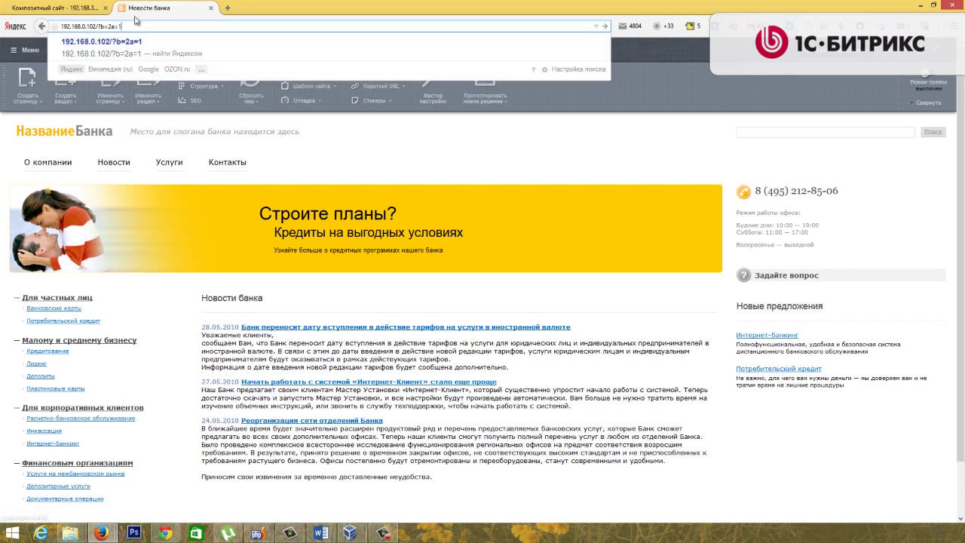
key("Escape")
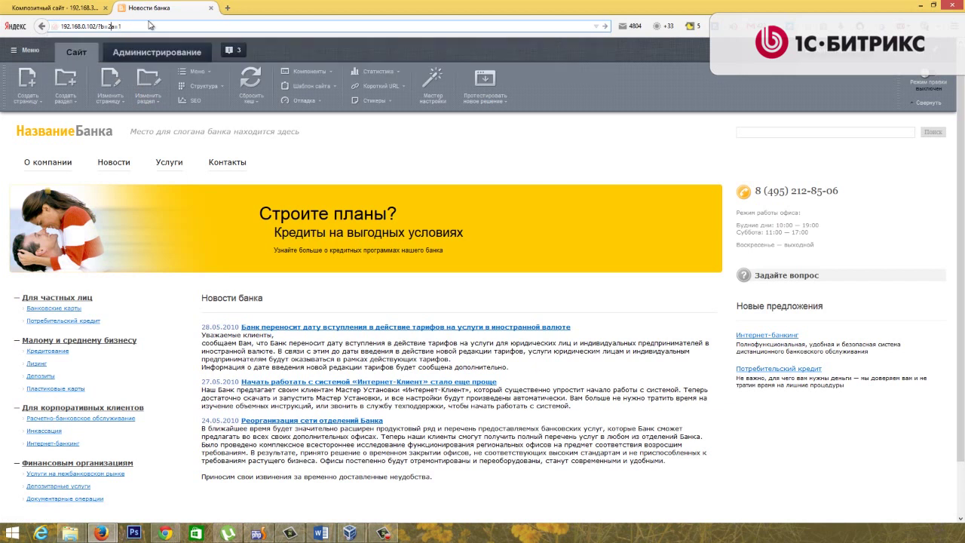
type("&")
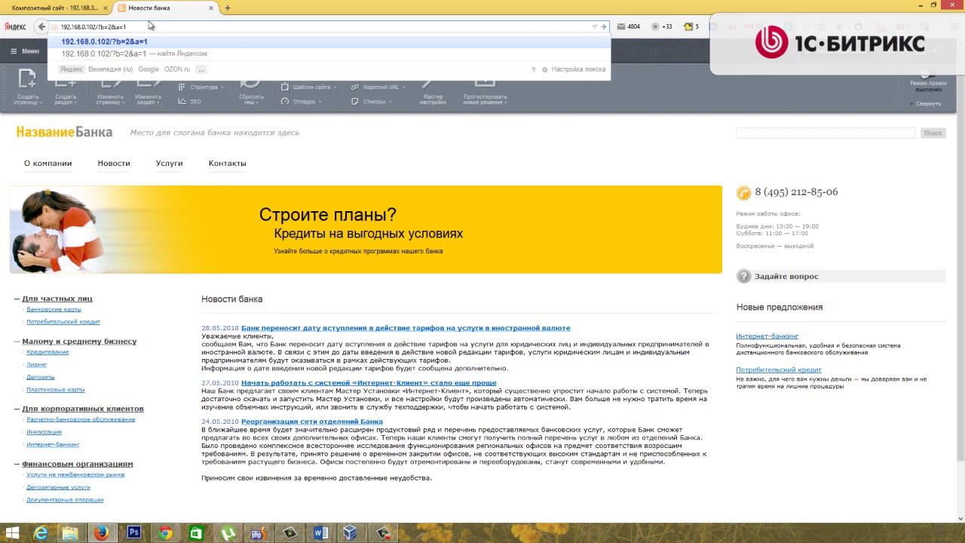
key("Return")
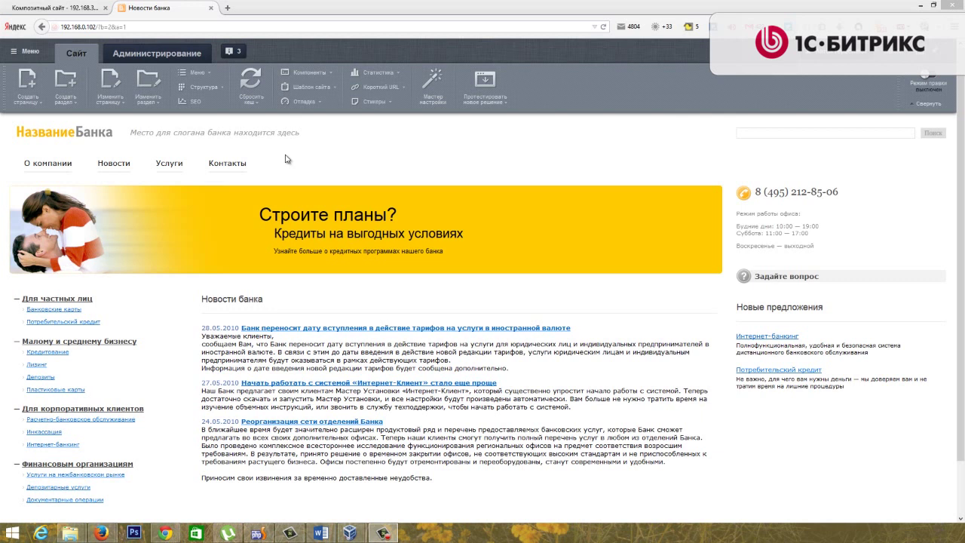
Return to the composite site settings and examine the list of parameters for pages that are also saved.
left_click(110, 6)
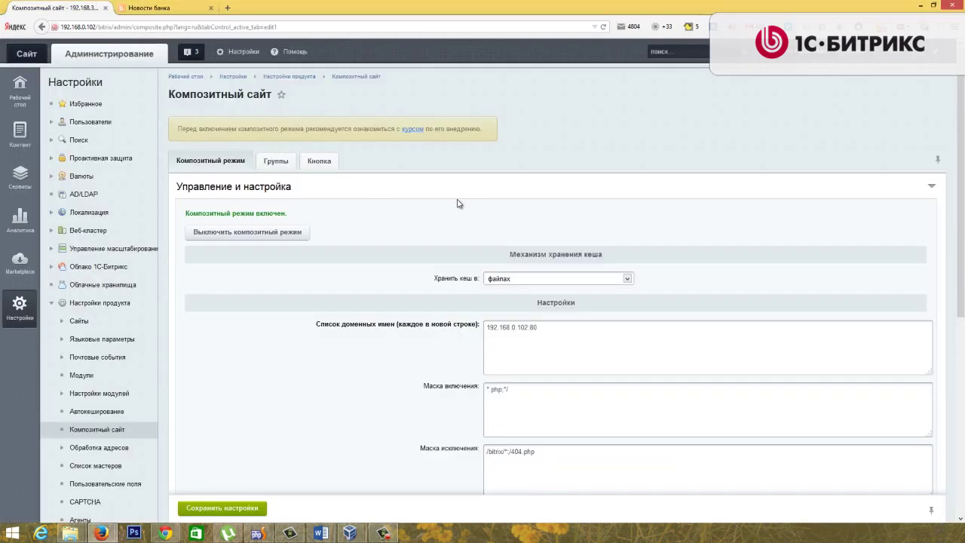
scroll(459, 201, "down", 3)
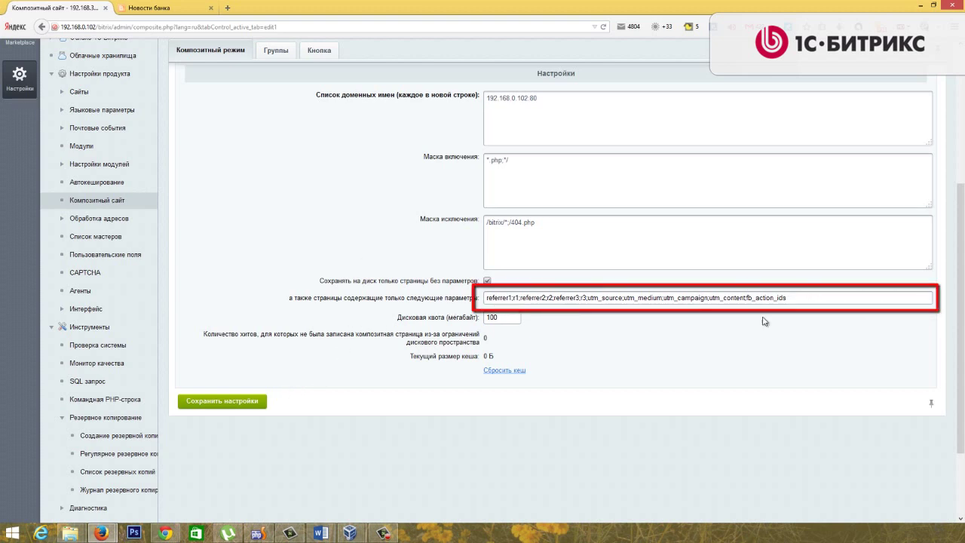
Open the News section of the public site and turn on edit mode.
left_click(181, 9)
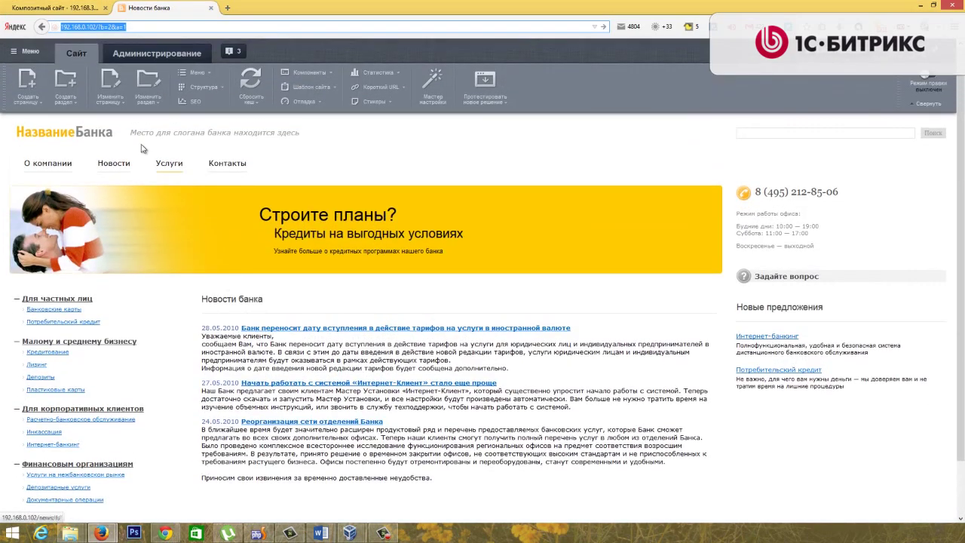
left_click(114, 164)
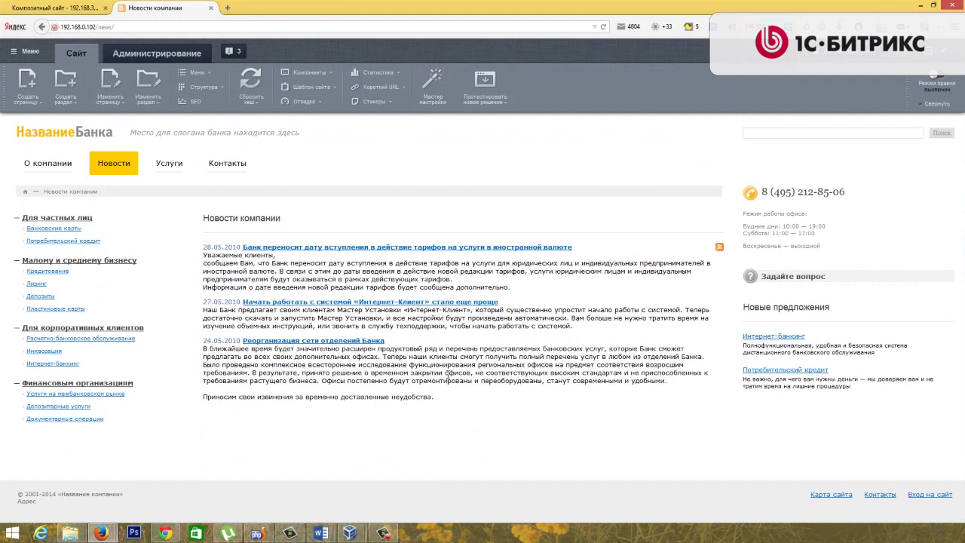
left_click(933, 75)
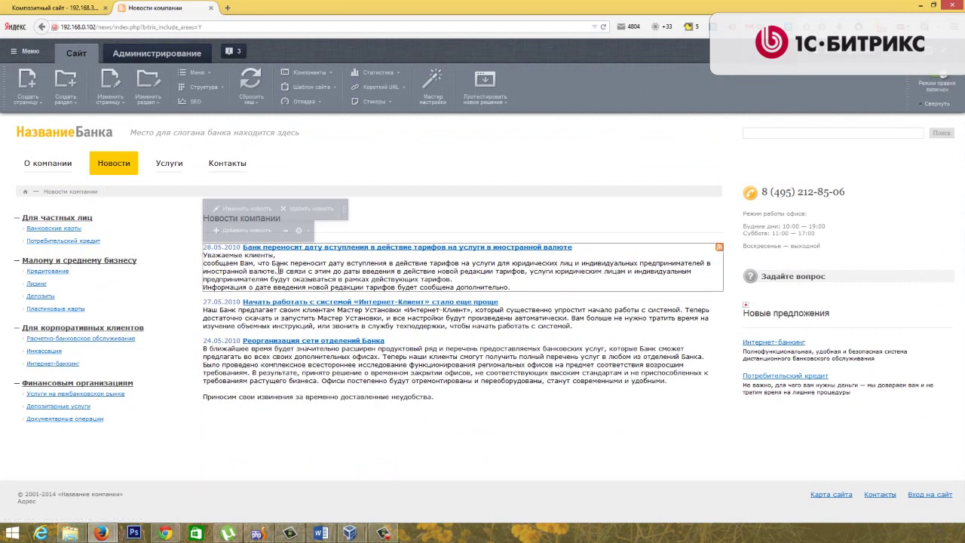
Set the number of news items per page to 2 in the news component's parameters and save.
left_click(298, 230)
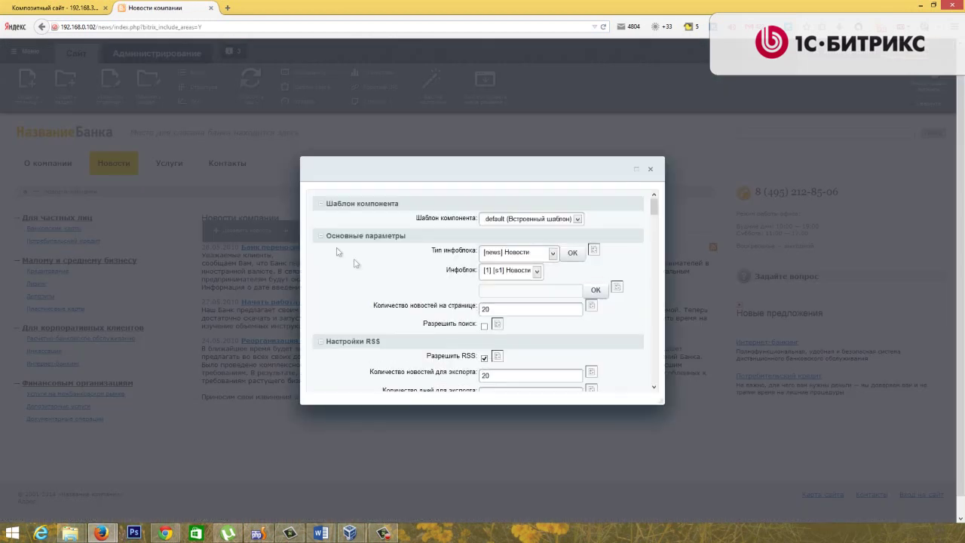
scroll(456, 310, "down", 1)
left_click(443, 319)
type("2")
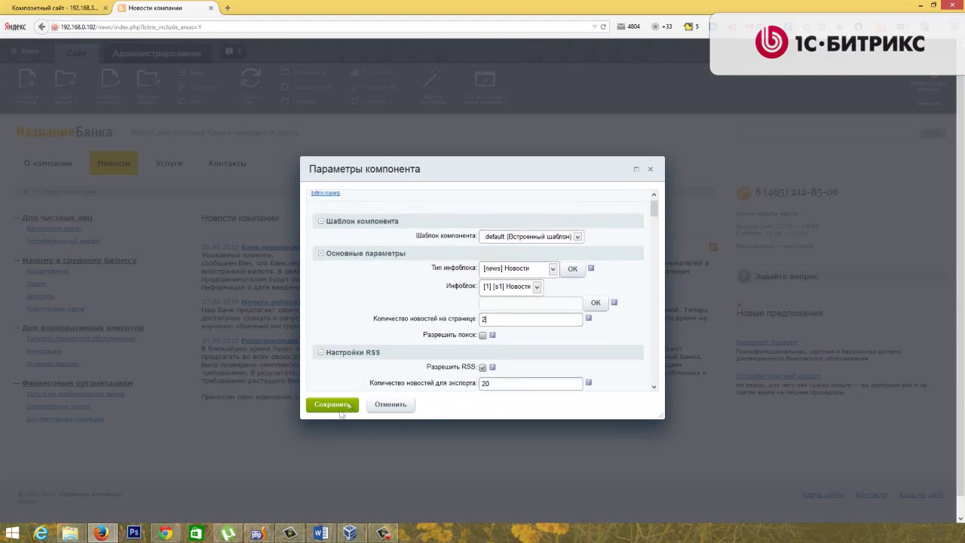
left_click(332, 404)
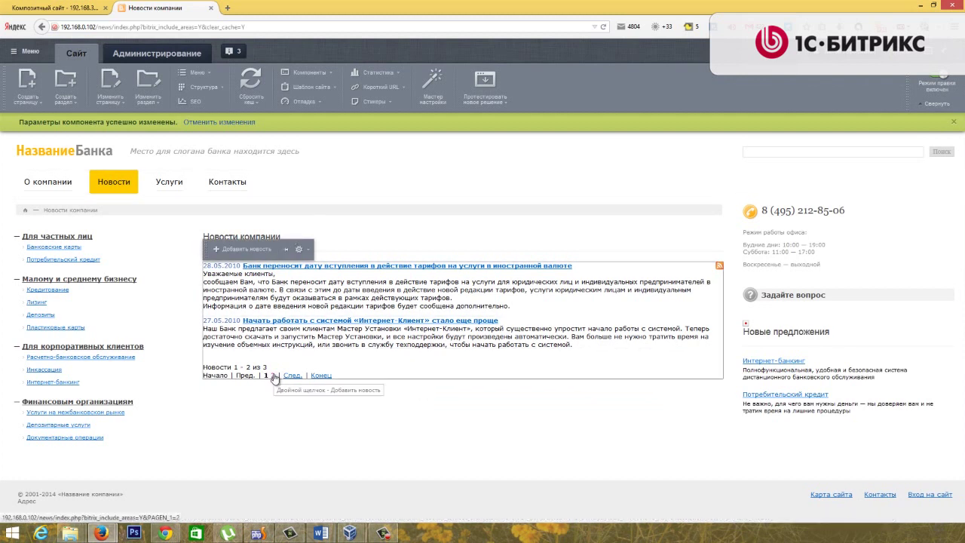
Strip the page address down to 192.168.0.102/news/ and reload the news list.
left_click_drag(245, 27, 115, 28)
key("BackSpace")
key("Return")
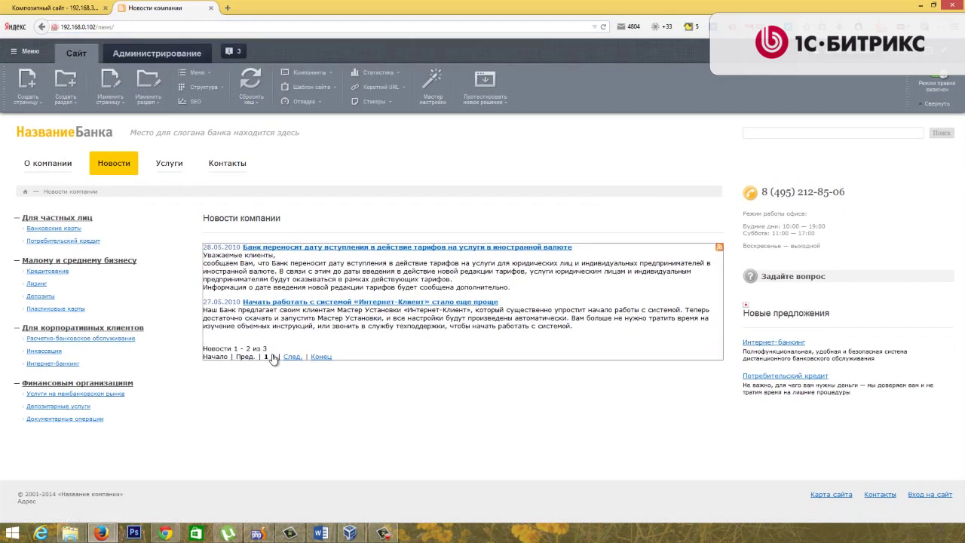
Switch between the first and second pages of the news list and examine the PAGEN_1 parameter in the address.
left_click(273, 358)
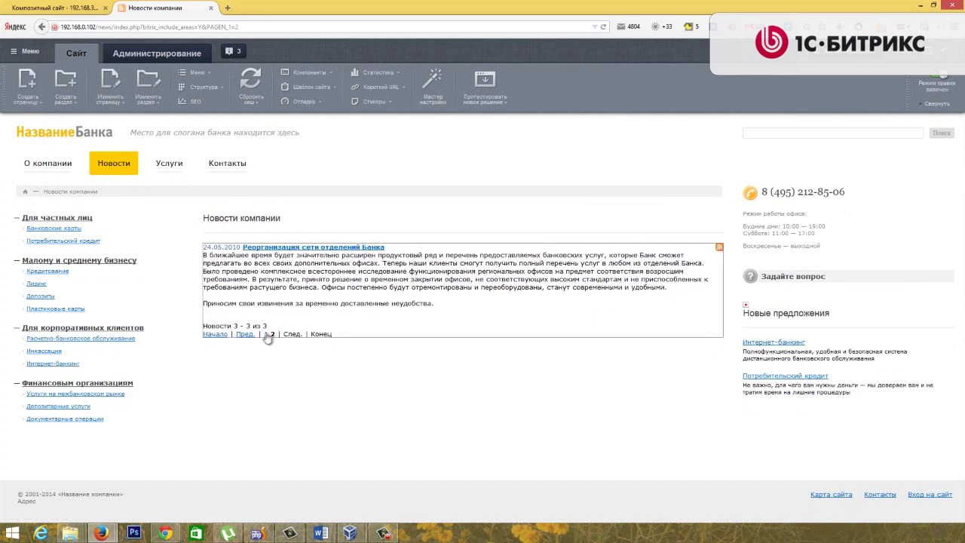
left_click(266, 334)
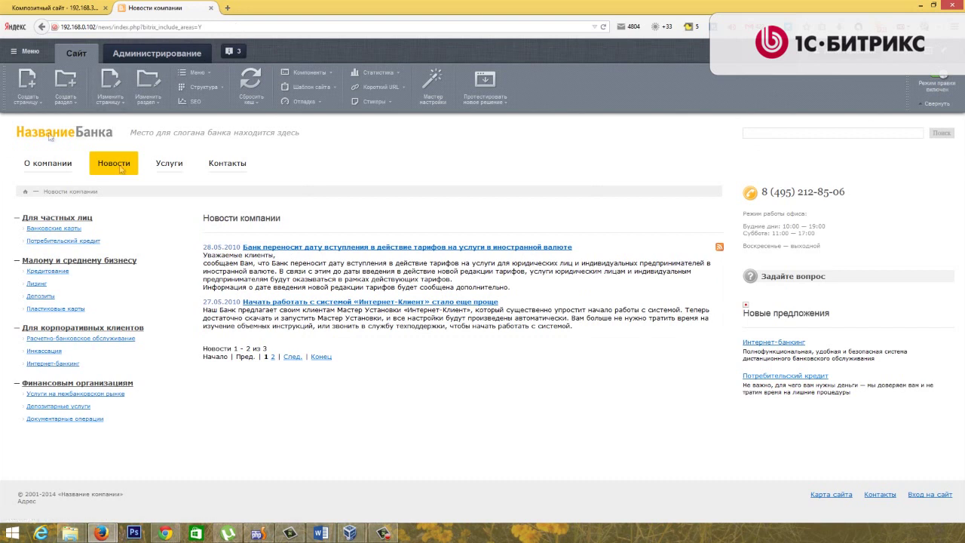
left_click(273, 357)
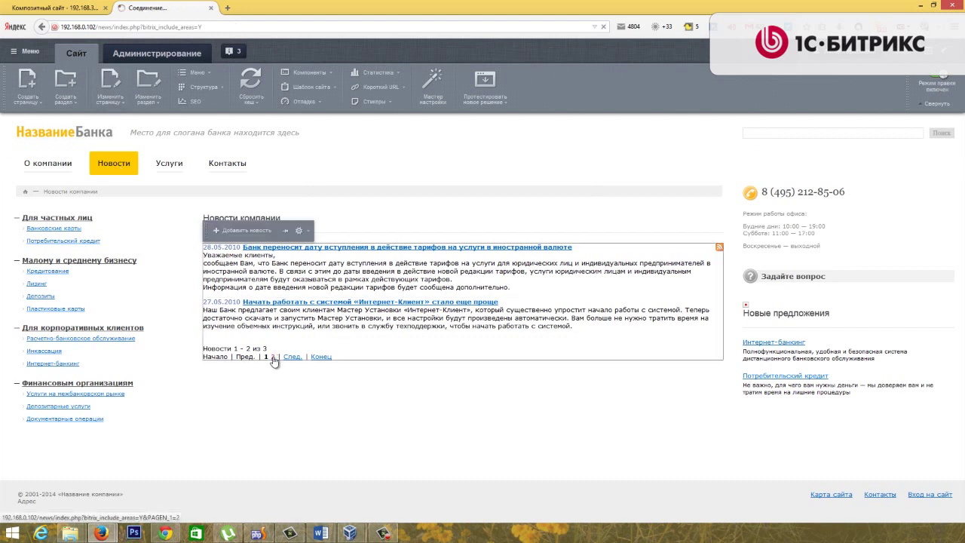
left_click_drag(206, 27, 234, 31)
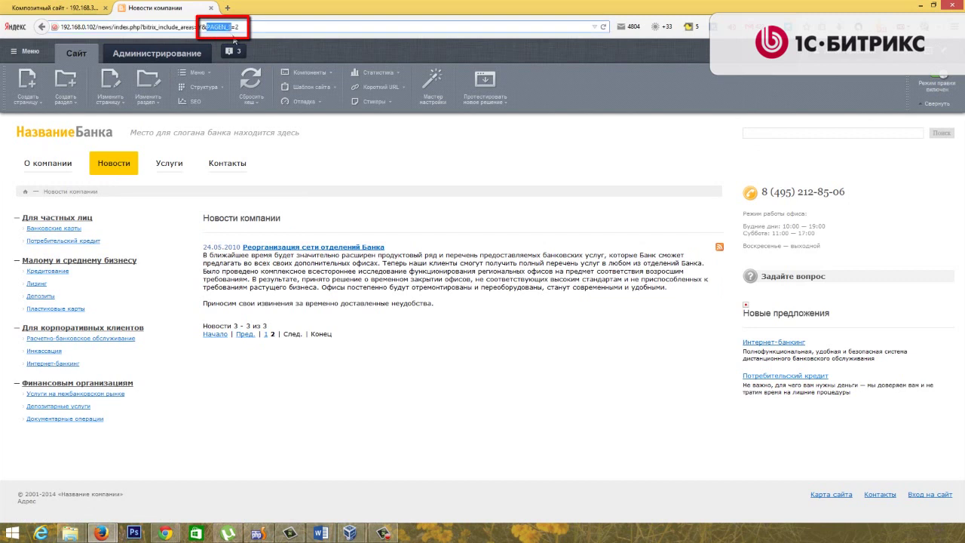
left_click(269, 334)
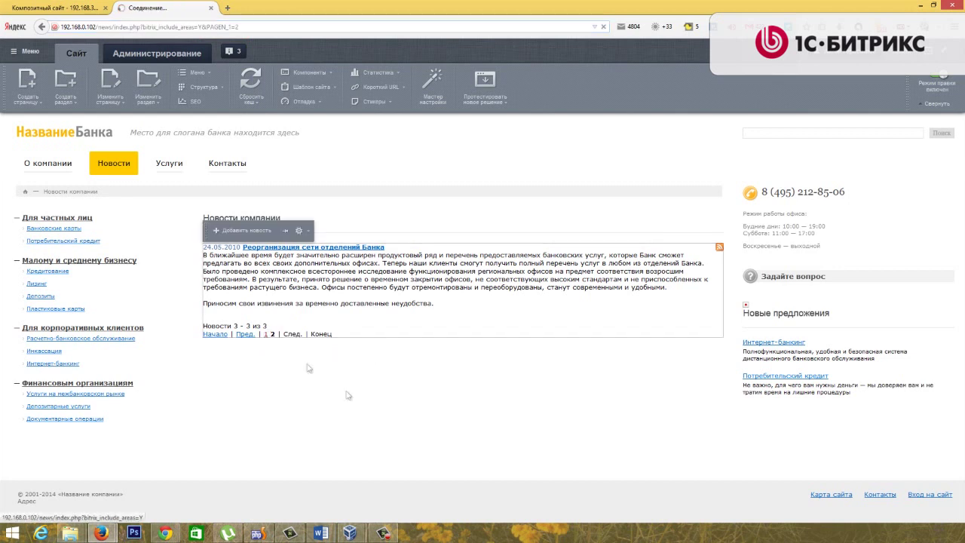